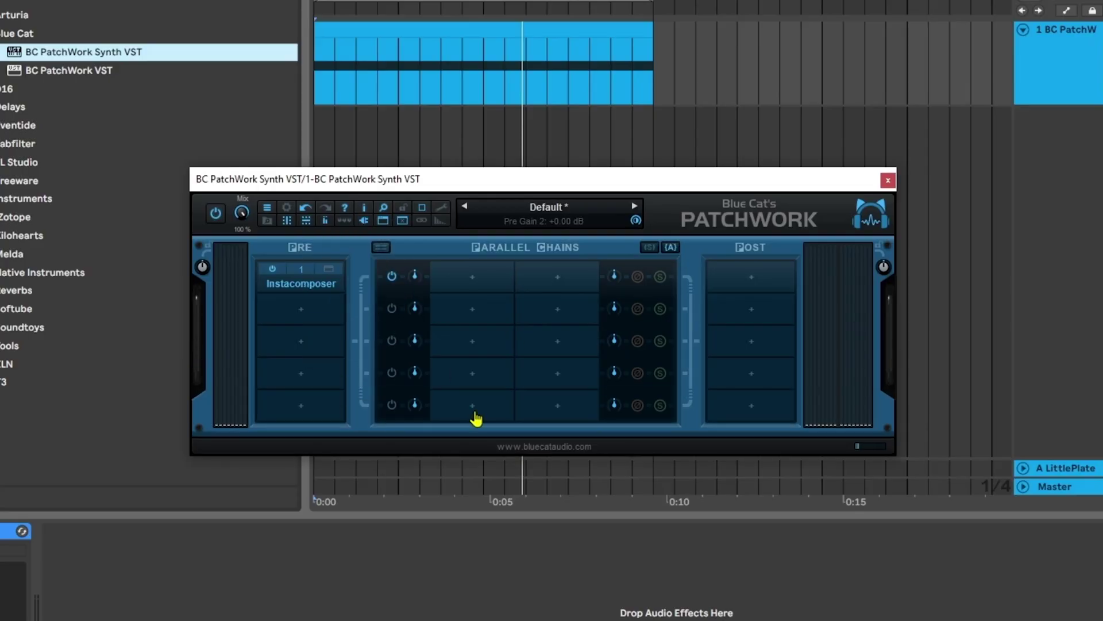
Step: Load the SynthMaster VST3 instrument into PatchWork's parallel chain slot
{"action": "left_click", "coordinate": [466, 286]}
{"action": "left_click", "coordinate": [569, 305]}
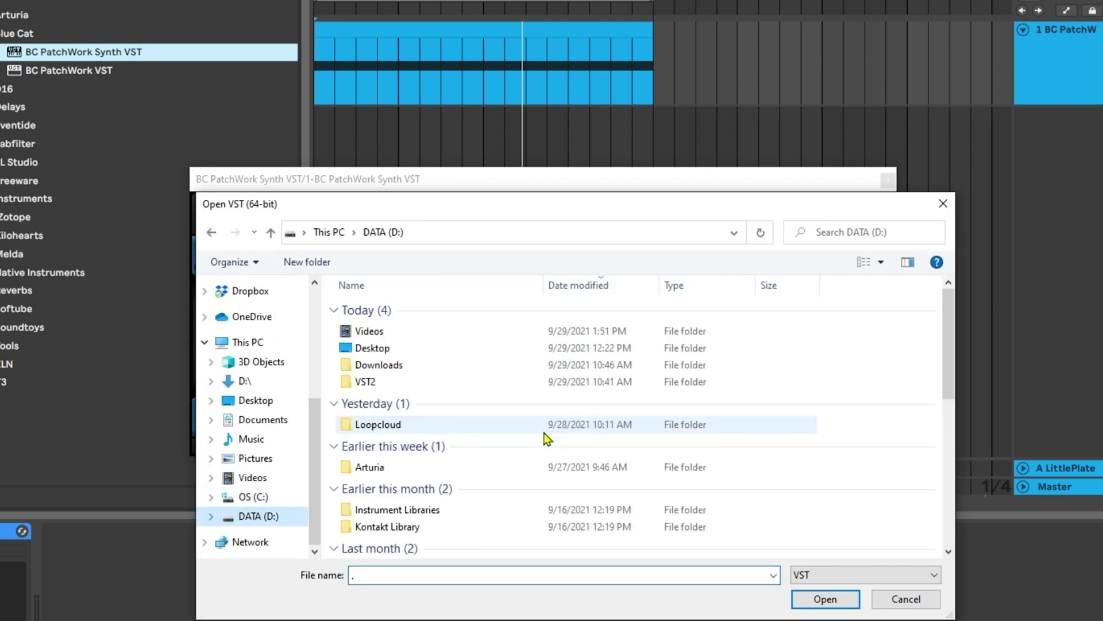
{"action": "double_click", "coordinate": [544, 368]}
{"action": "key", "text": "Escape"}
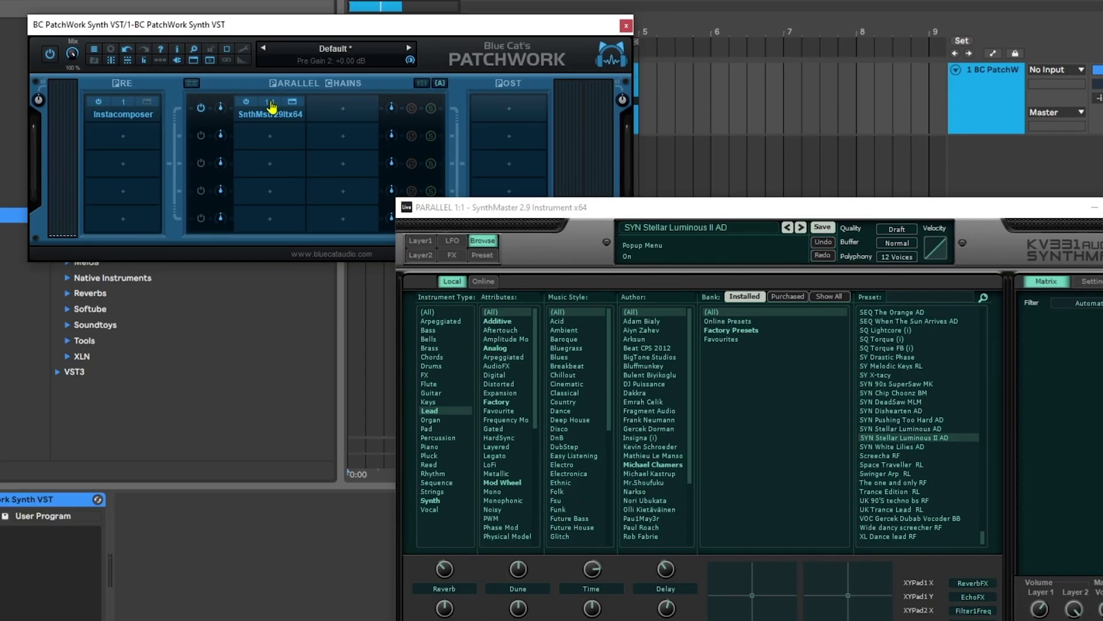
Step: Set SynthMaster's MIDI input and Instacomposer's MIDI output to Host, then open Instacomposer
{"action": "right_click", "coordinate": [271, 107]}
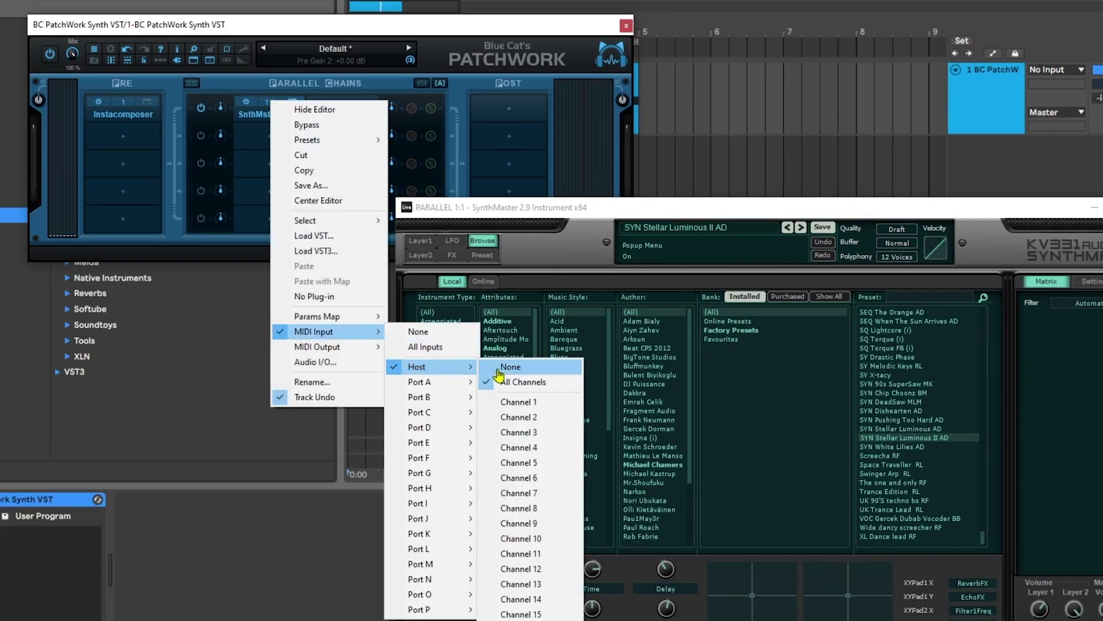
{"action": "right_click", "coordinate": [272, 107]}
{"action": "mouse_move", "coordinate": [333, 336]}
{"action": "mouse_move", "coordinate": [451, 385]}
{"action": "left_click", "coordinate": [506, 383]}
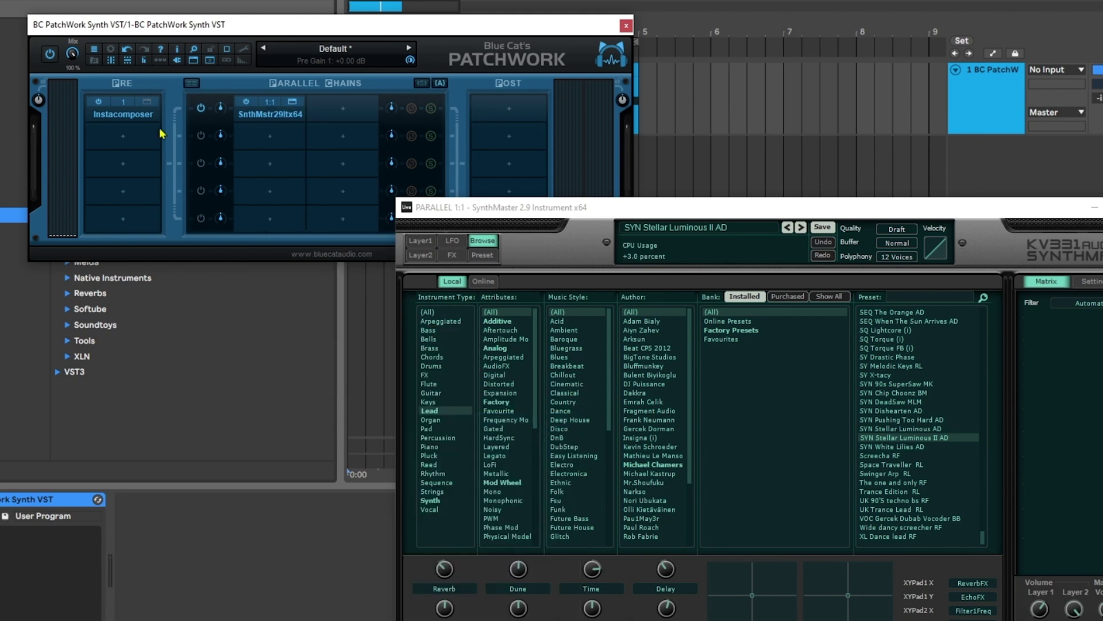
{"action": "right_click", "coordinate": [125, 105]}
{"action": "mouse_move", "coordinate": [213, 344]}
{"action": "left_click", "coordinate": [290, 380]}
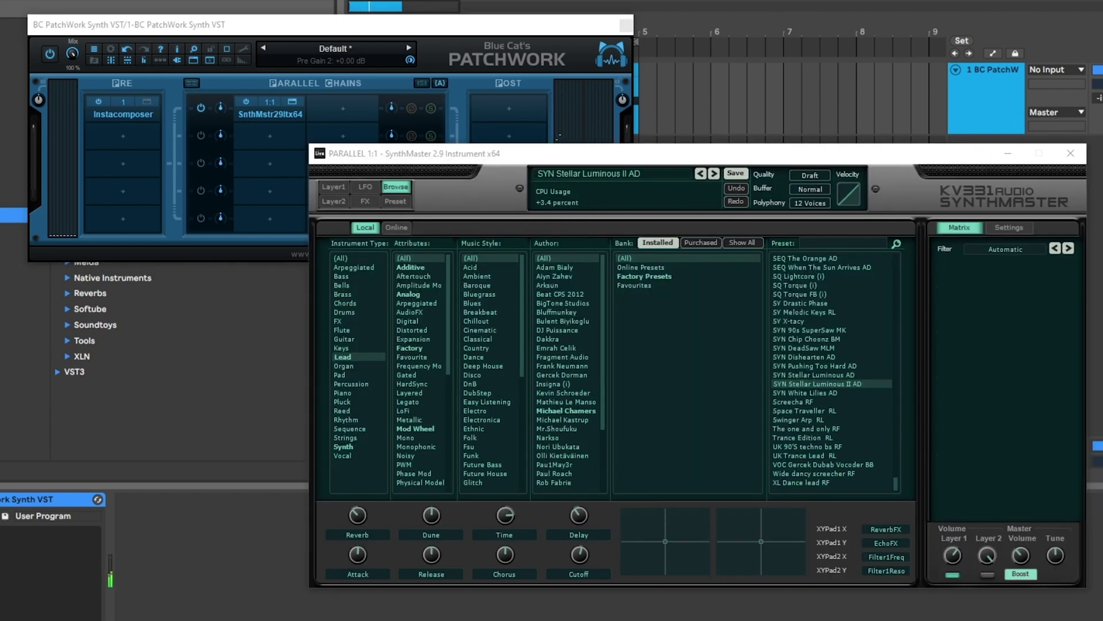
{"action": "double_click", "coordinate": [129, 115]}
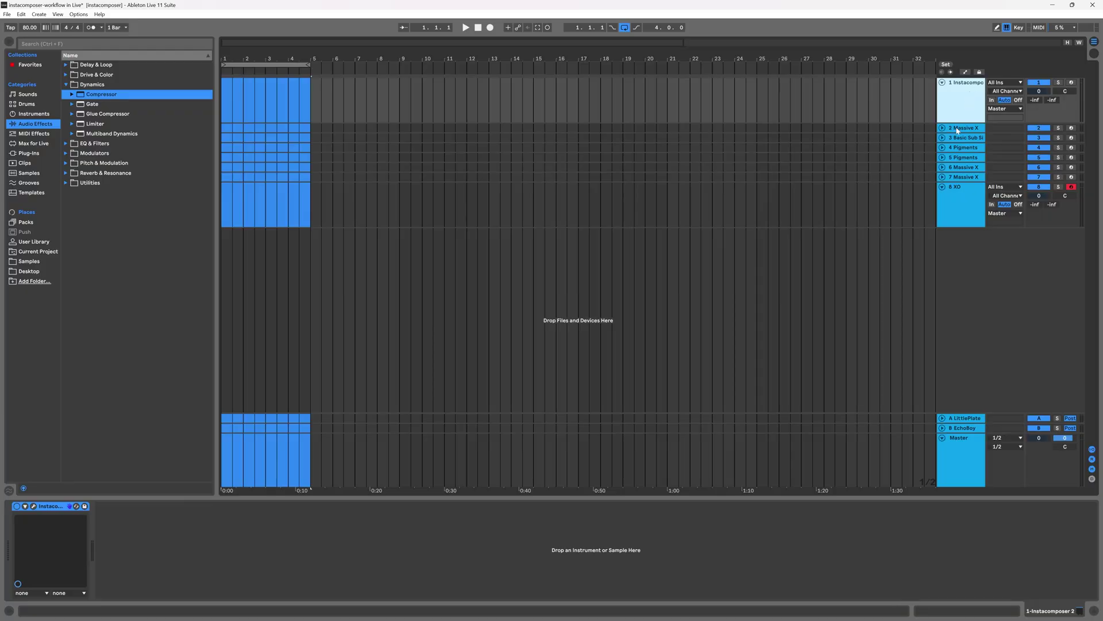
Step: Select tracks 2 through 7 in turn, from Massive X and Basic Sub Sine to Pigments
{"action": "left_click", "coordinate": [958, 129]}
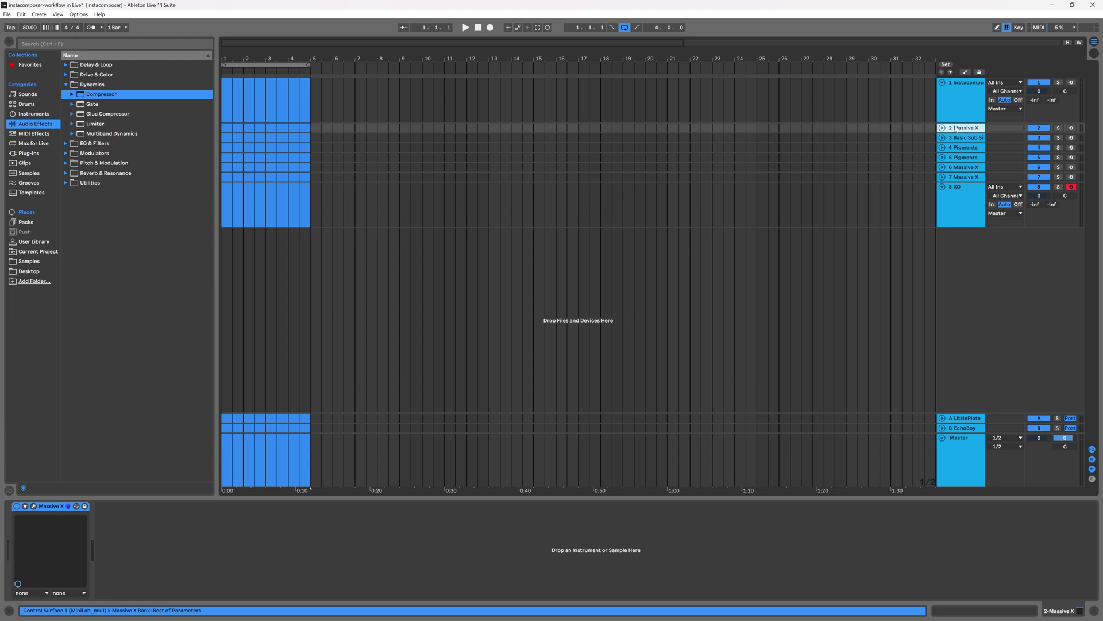
{"action": "left_click", "coordinate": [963, 138]}
{"action": "left_click", "coordinate": [963, 148]}
{"action": "left_click", "coordinate": [959, 128]}
{"action": "left_click", "coordinate": [960, 173]}
{"action": "left_click", "coordinate": [958, 130]}
{"action": "left_click", "coordinate": [965, 140]}
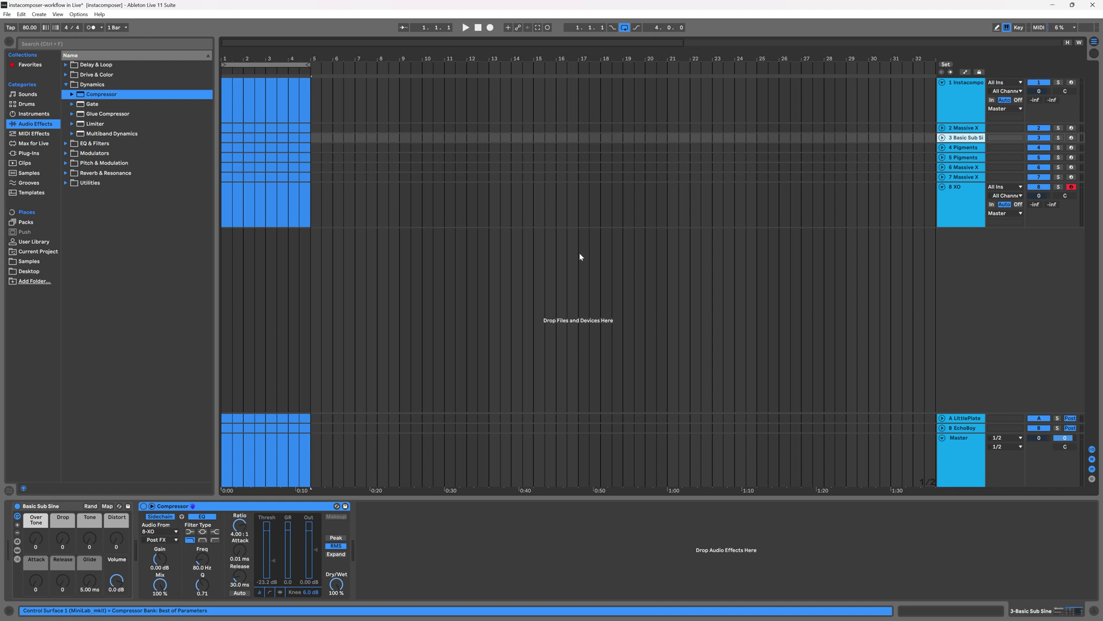
{"action": "left_click", "coordinate": [958, 150]}
{"action": "left_click", "coordinate": [965, 159]}
{"action": "left_click", "coordinate": [969, 168]}
{"action": "left_click", "coordinate": [977, 178]}
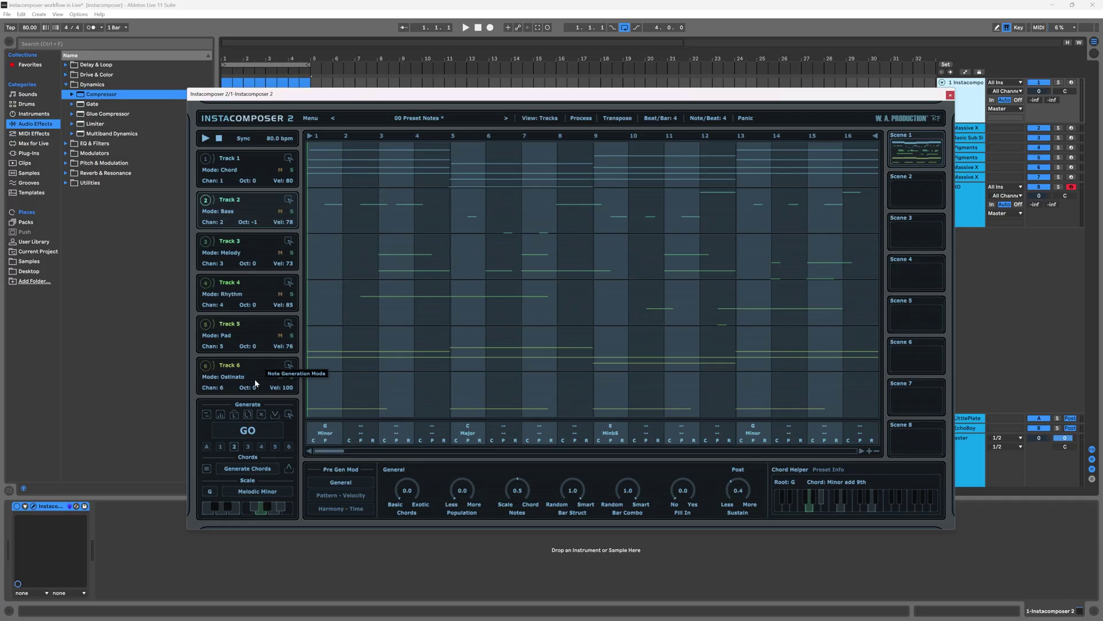
Step: Select the XO track, move Instacomposer 2 up and right, and drag all six parts to bar 1
{"action": "left_click", "coordinate": [964, 202]}
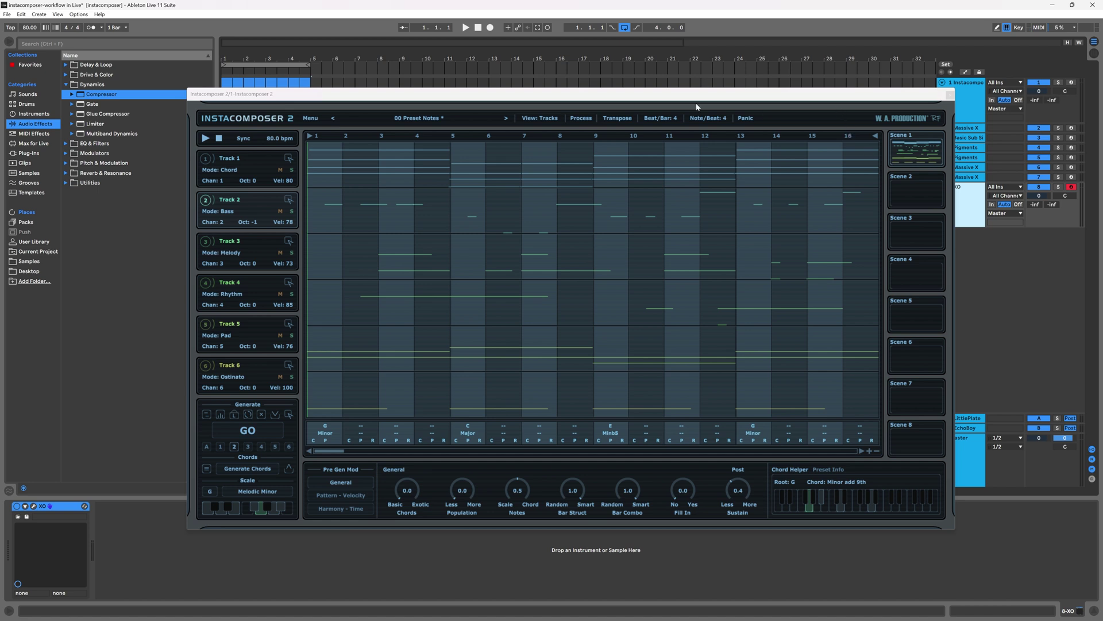
{"action": "left_click_drag", "start_coordinate": [600, 103], "coordinate": [735, 118]}
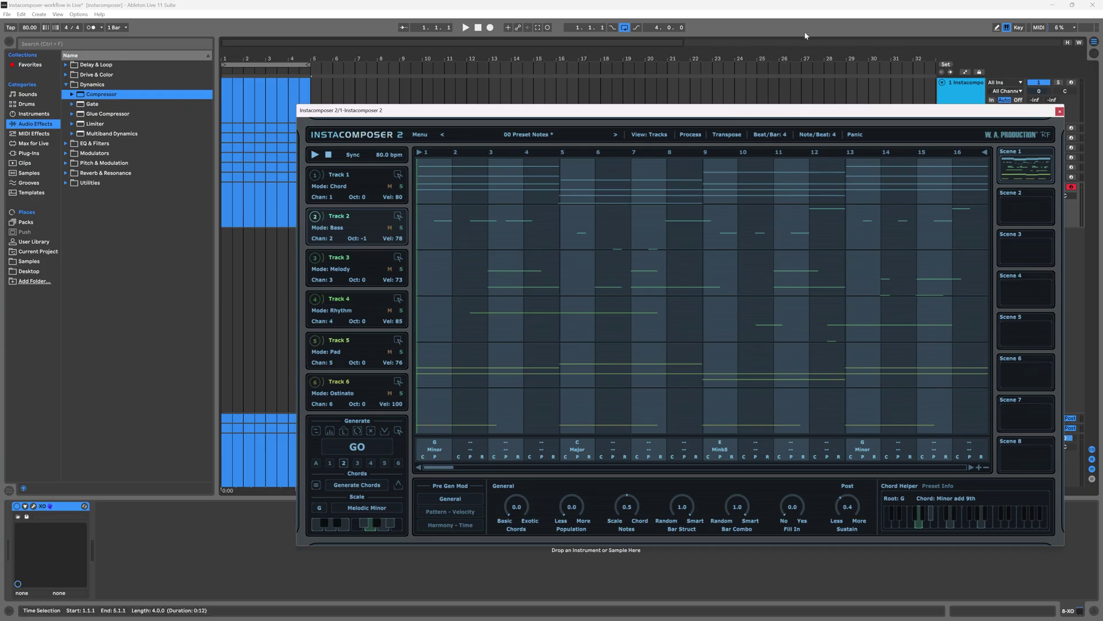
{"action": "left_click_drag", "start_coordinate": [406, 113], "coordinate": [508, 68]}
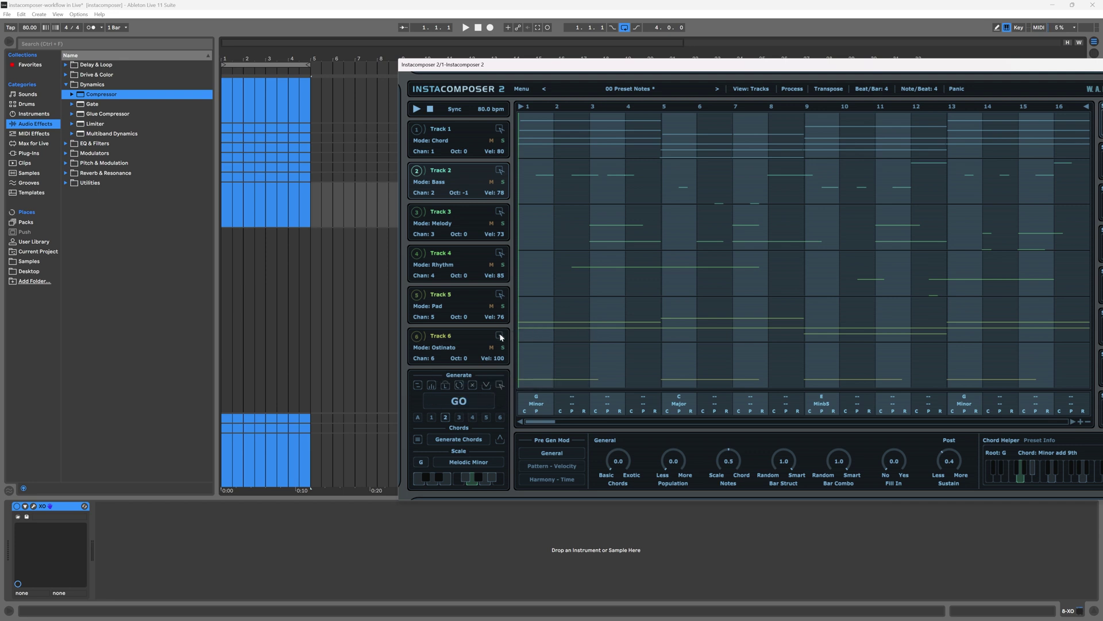
{"action": "left_click_drag", "start_coordinate": [500, 337], "coordinate": [224, 131]}
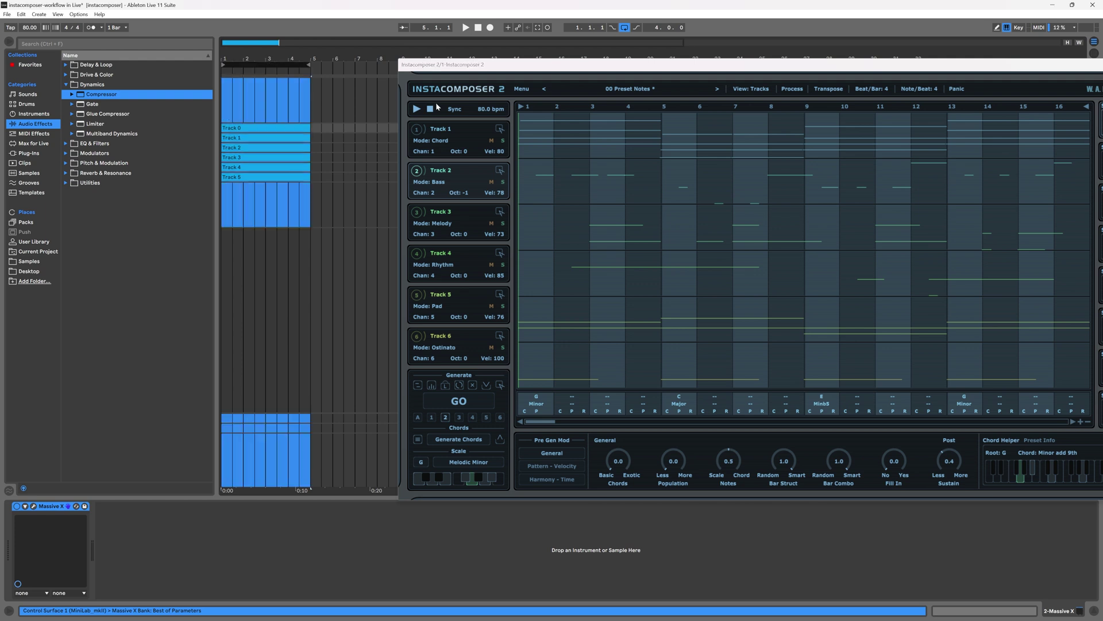
Step: Play the arrangement with the six new clips Track 0–Track 5 on tracks 2–7
{"action": "key", "text": "space"}
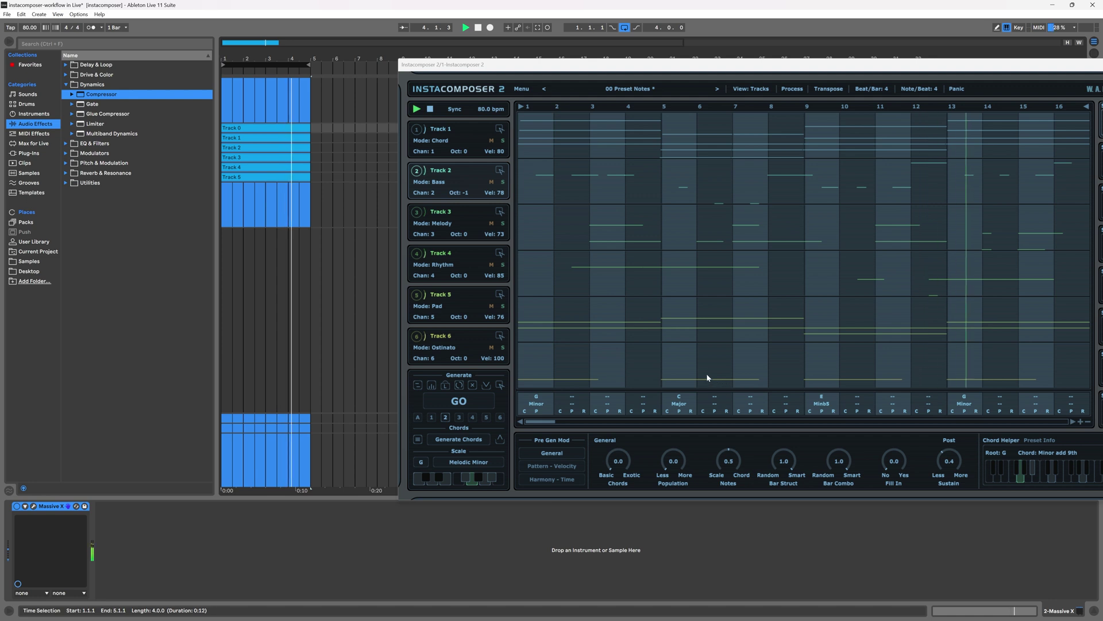
Step: Generate new parts with GO, drop all six over the clips at bar 1, and play
{"action": "left_click", "coordinate": [728, 89]}
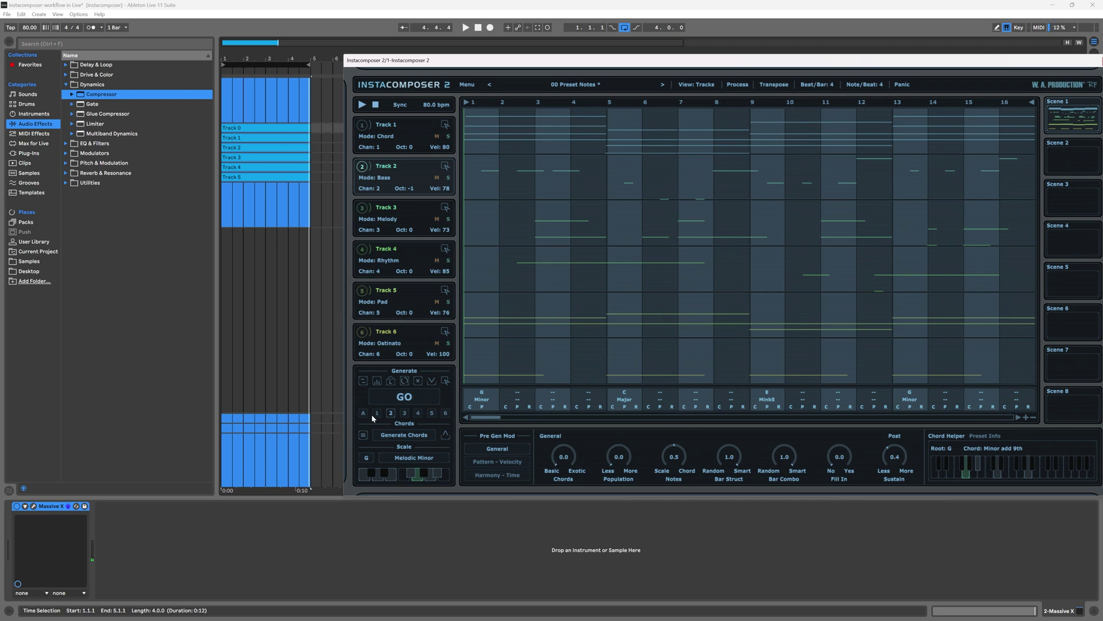
{"action": "left_click", "coordinate": [401, 401]}
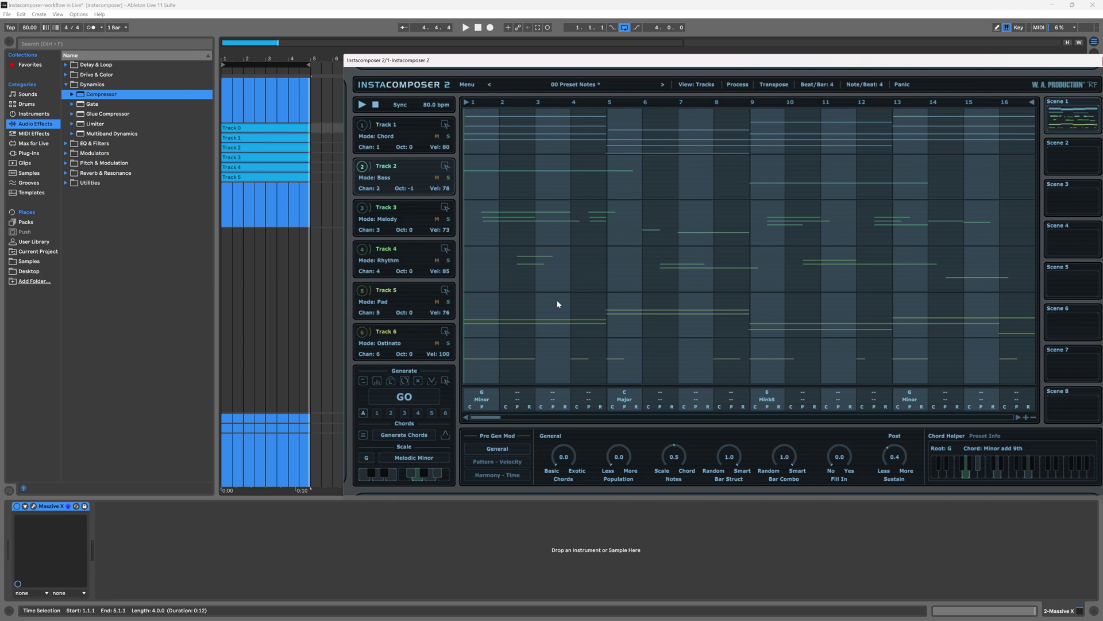
{"action": "left_click_drag", "start_coordinate": [445, 377], "coordinate": [226, 130]}
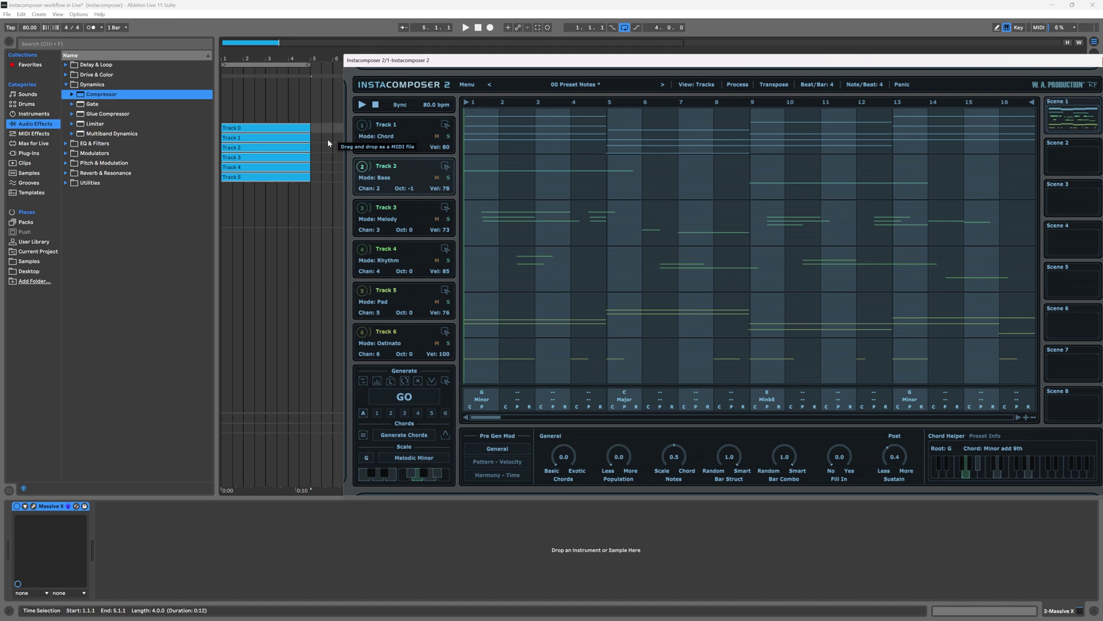
{"action": "key", "text": "space"}
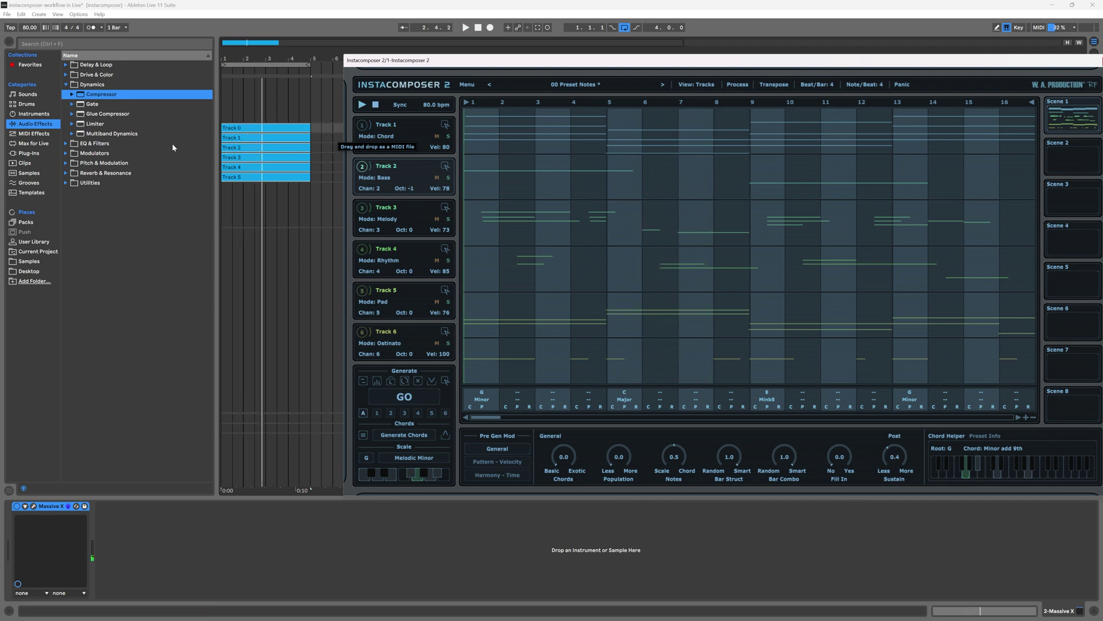
Step: Regenerate only Track 3's melody, drop it onto the Pigments clip, and play
{"action": "left_click", "coordinate": [366, 211]}
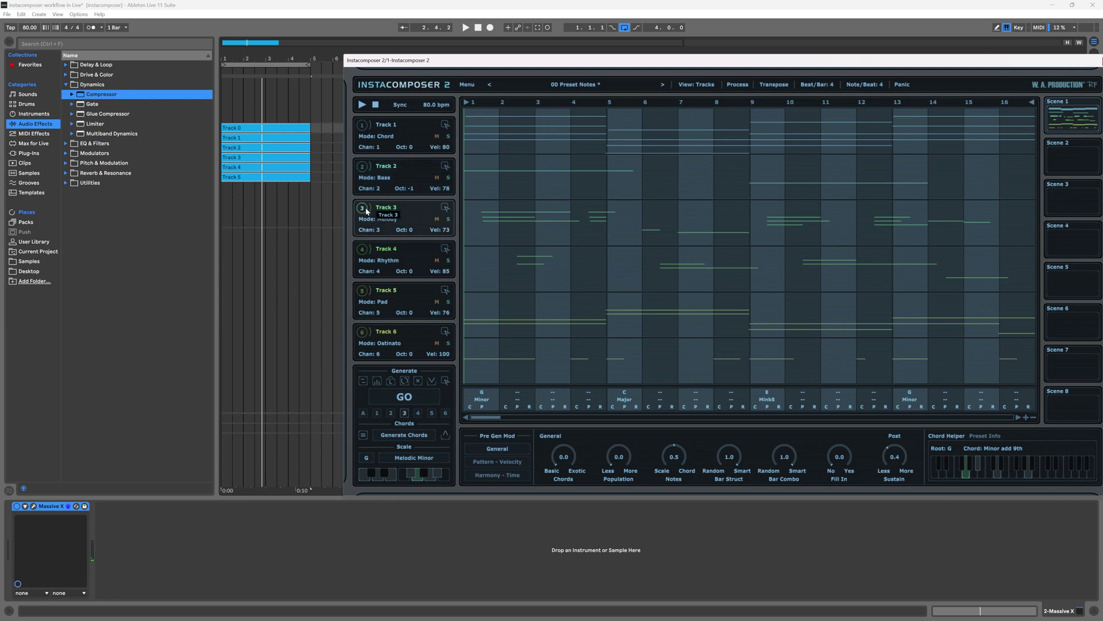
{"action": "left_click", "coordinate": [411, 400]}
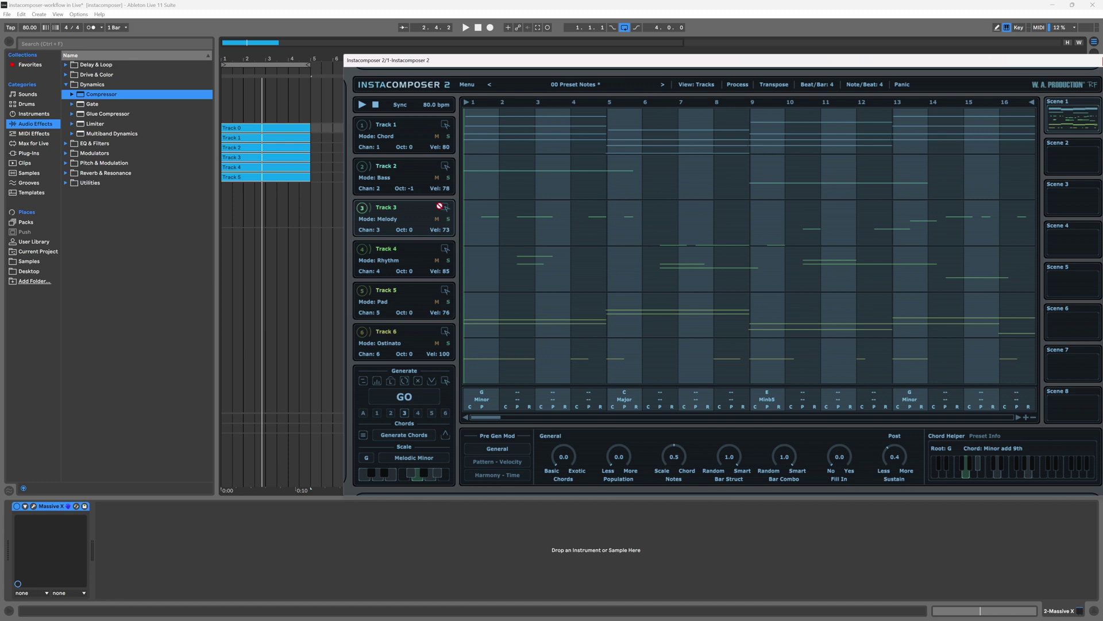
{"action": "left_click_drag", "start_coordinate": [439, 206], "coordinate": [225, 148]}
{"action": "key", "text": "space"}
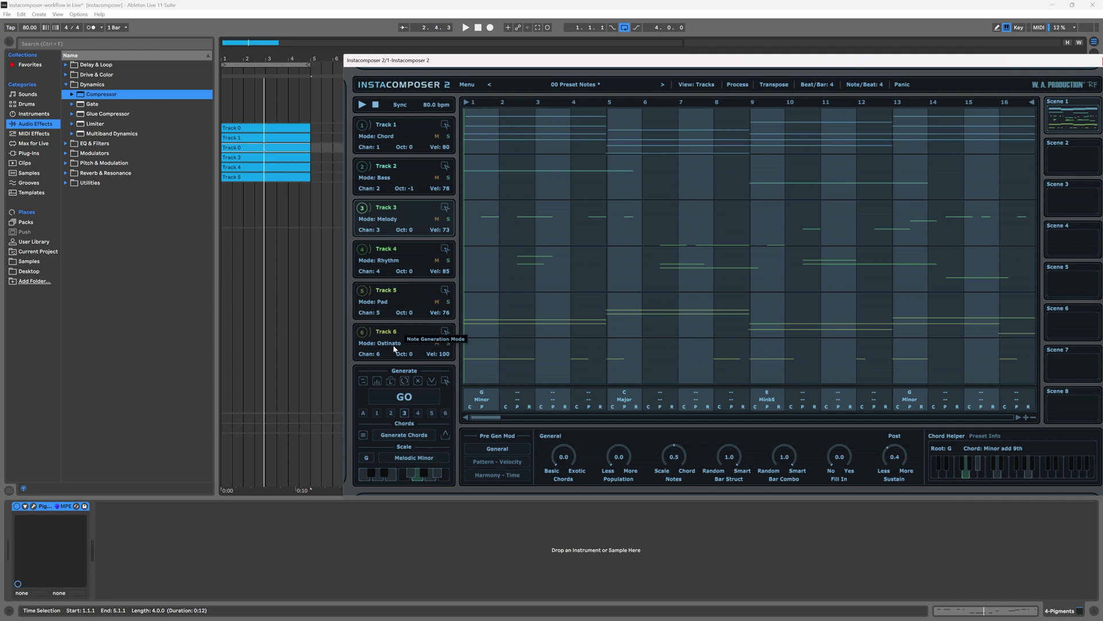
Step: Set Instacomposer Track 6's mode to Drums > Dance
{"action": "left_click", "coordinate": [393, 347]}
{"action": "mouse_move", "coordinate": [412, 339]}
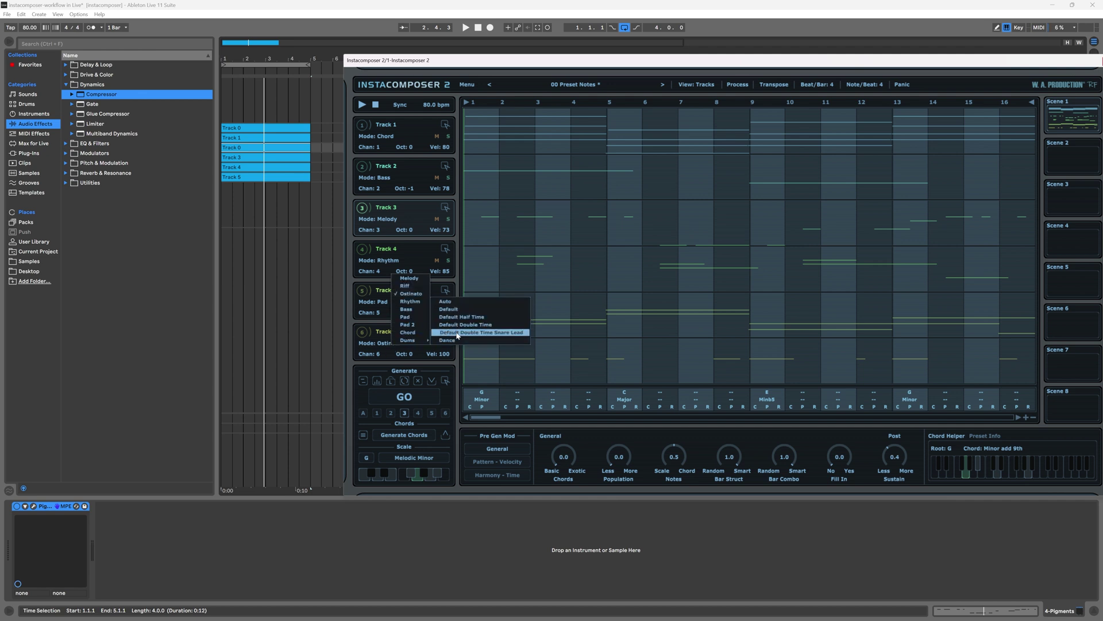
{"action": "left_click", "coordinate": [463, 341]}
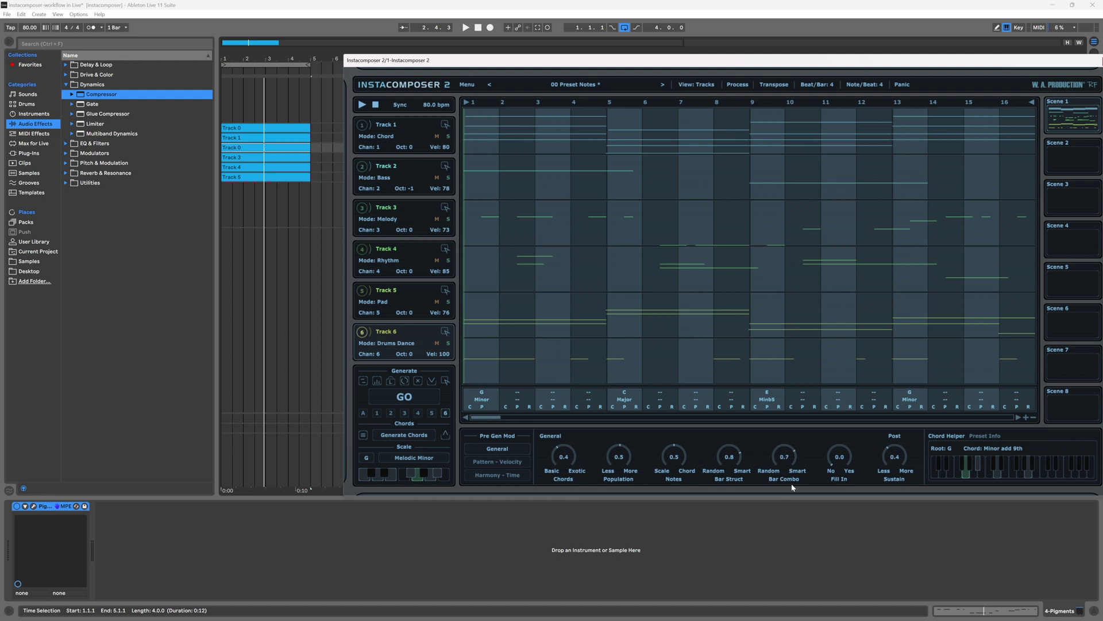
Step: Show the Pattern - Velocity settings, regenerate Track 6's drum pattern, and drop it on the XO track
{"action": "left_click", "coordinate": [499, 462]}
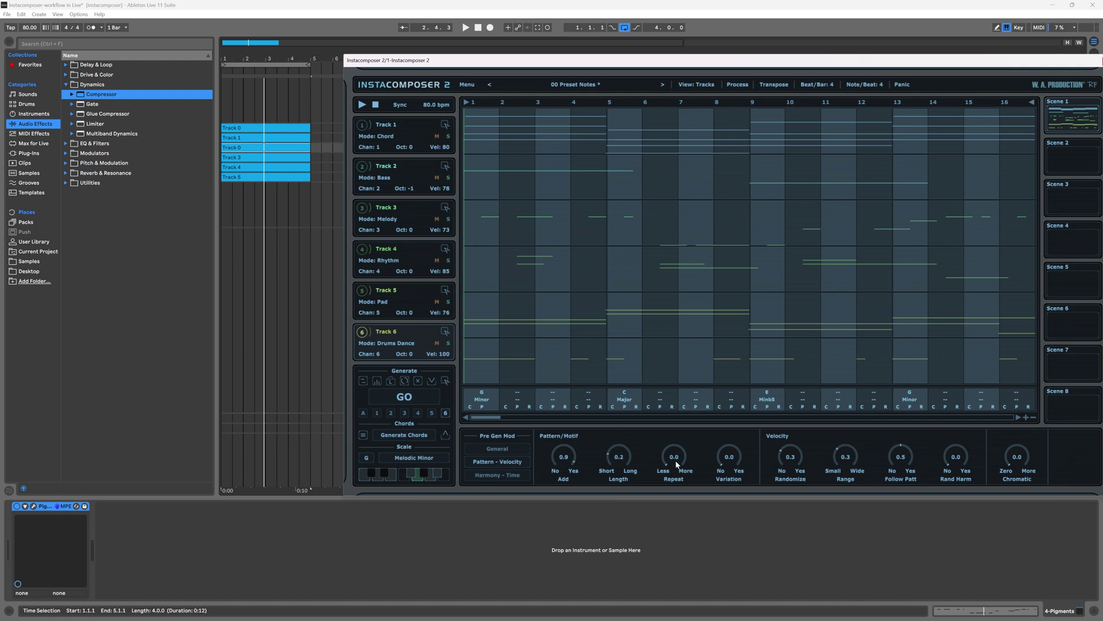
{"action": "left_click", "coordinate": [425, 391]}
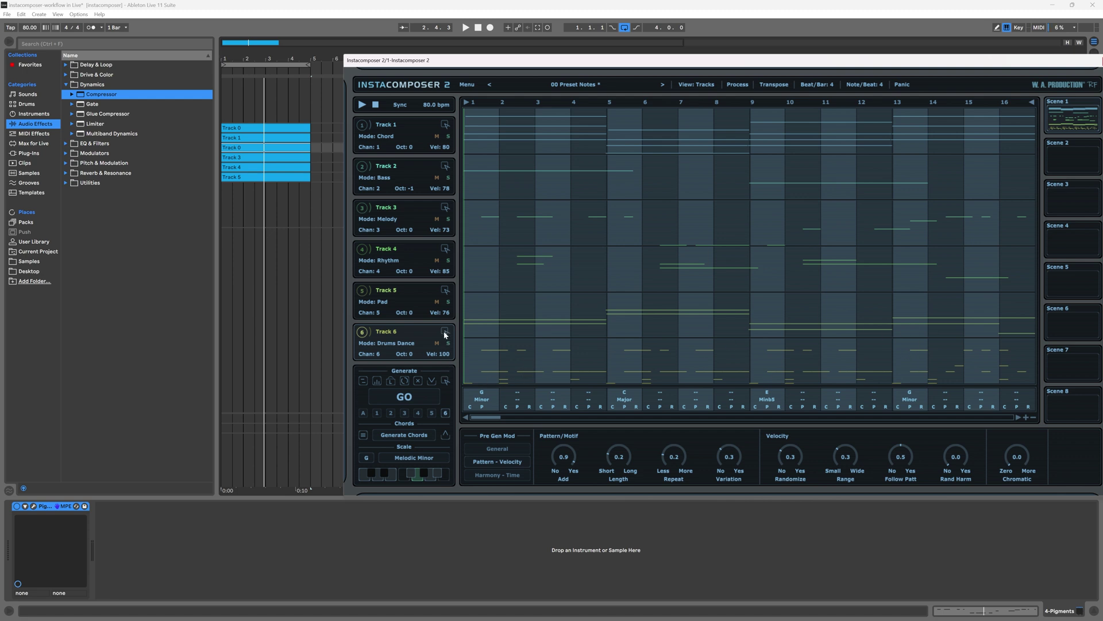
{"action": "left_click_drag", "start_coordinate": [445, 332], "coordinate": [227, 198]}
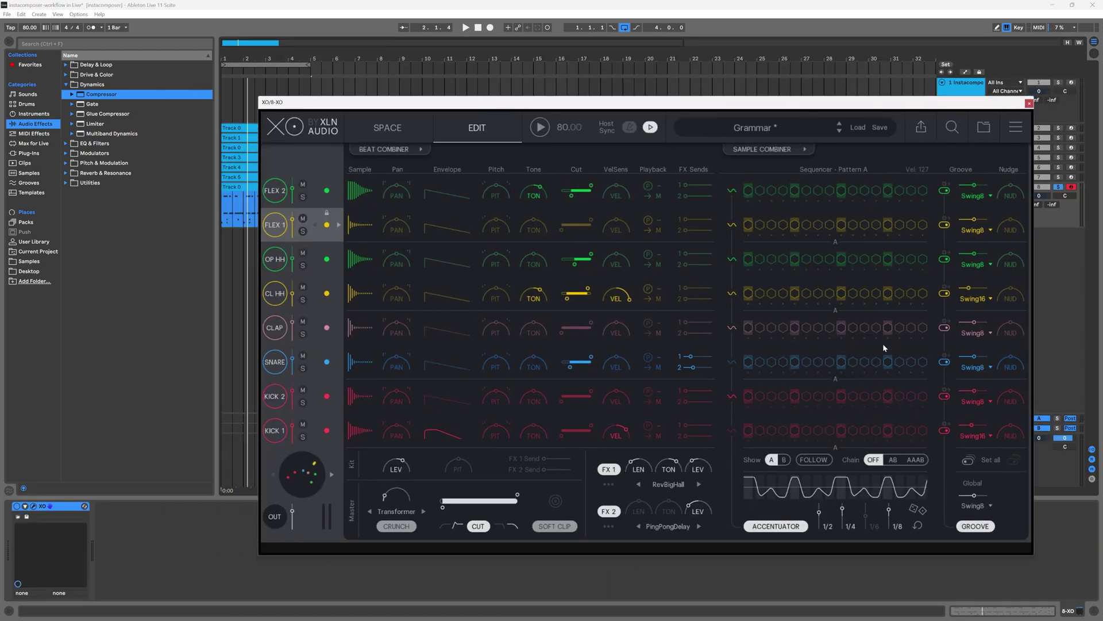
Step: Move the XO window down, play the song starter with the new drum clip, then raise the window
{"action": "left_click_drag", "start_coordinate": [966, 106], "coordinate": [955, 239]}
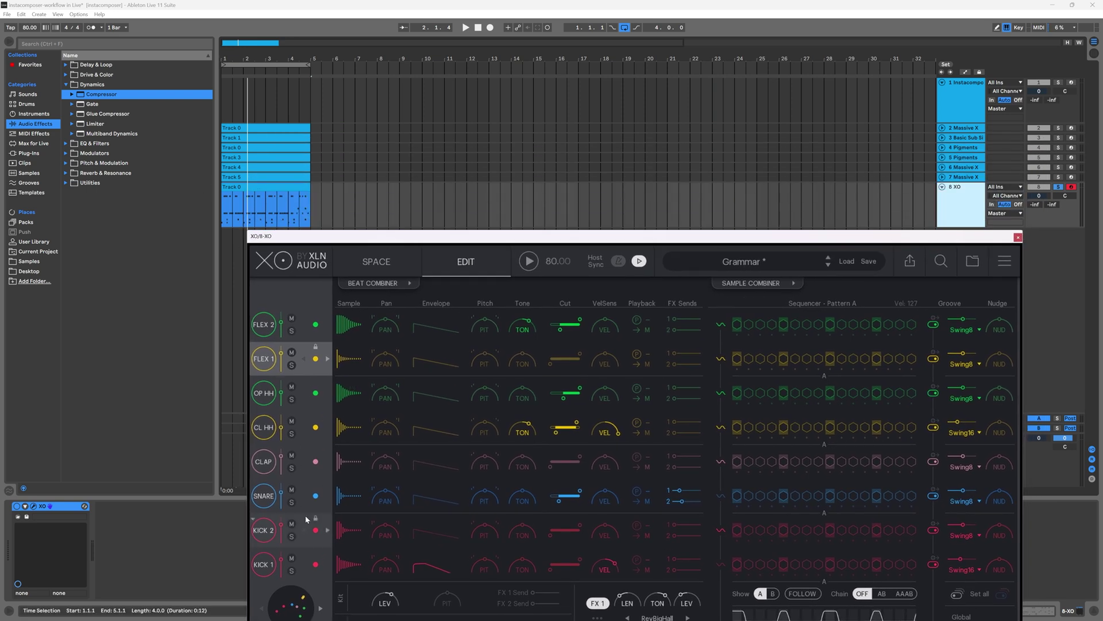
{"action": "key", "text": "space"}
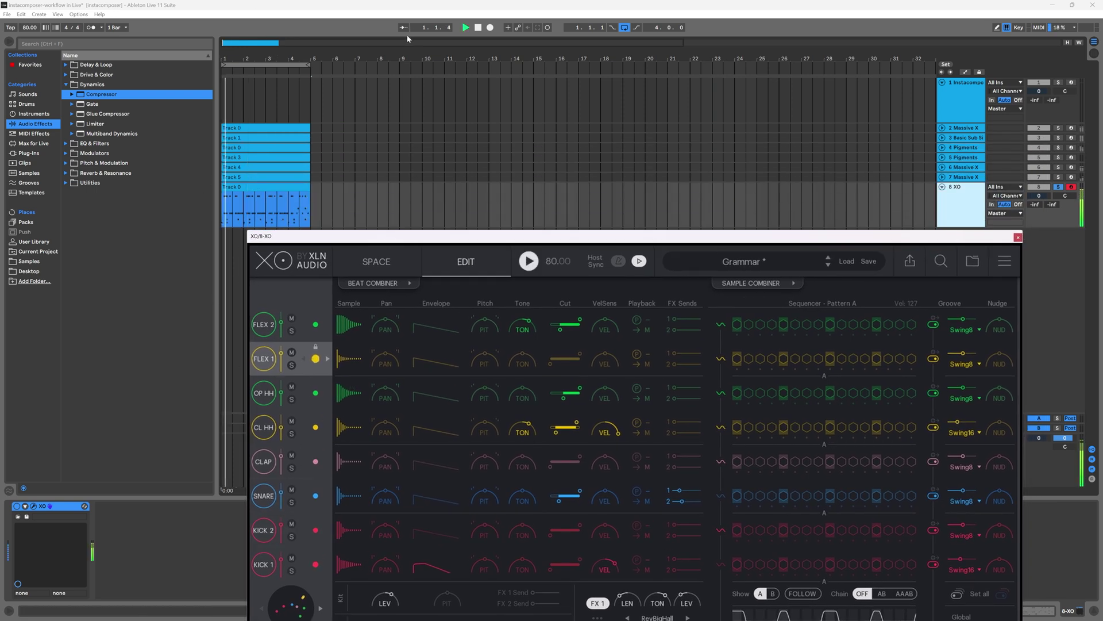
{"action": "left_click_drag", "start_coordinate": [789, 238], "coordinate": [773, 153]}
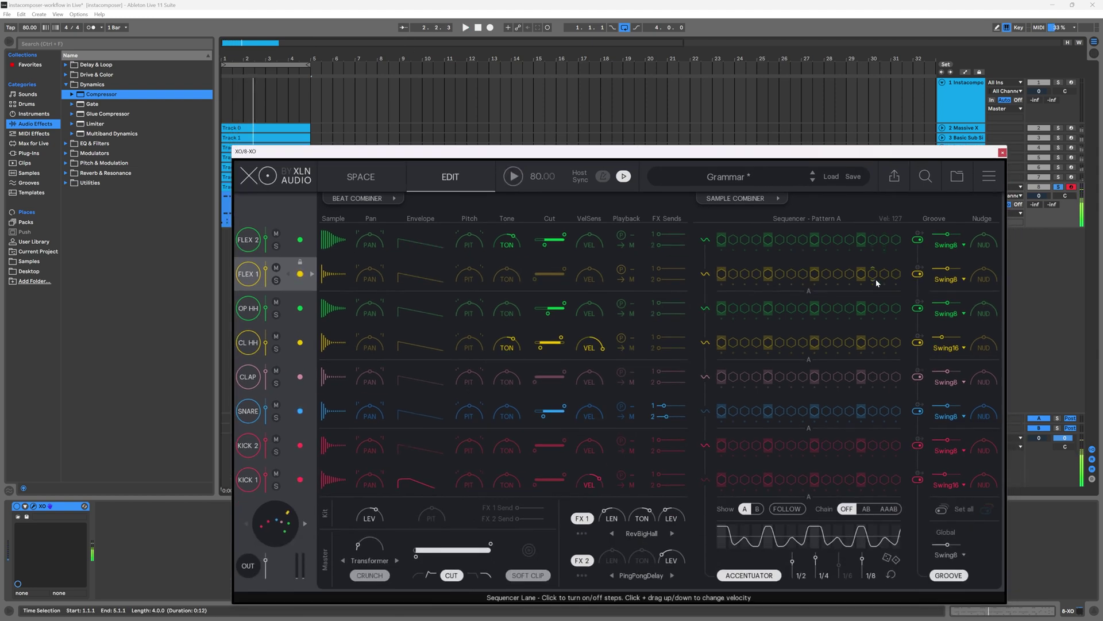